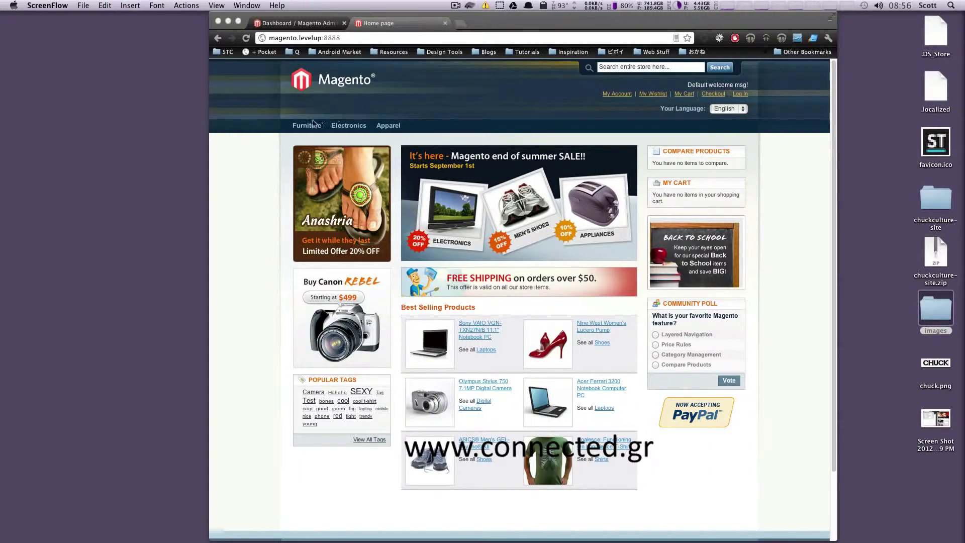
# - Look over the storefront's category navigation, including the subcategories listed under Electronics
pyautogui.click(358, 115)
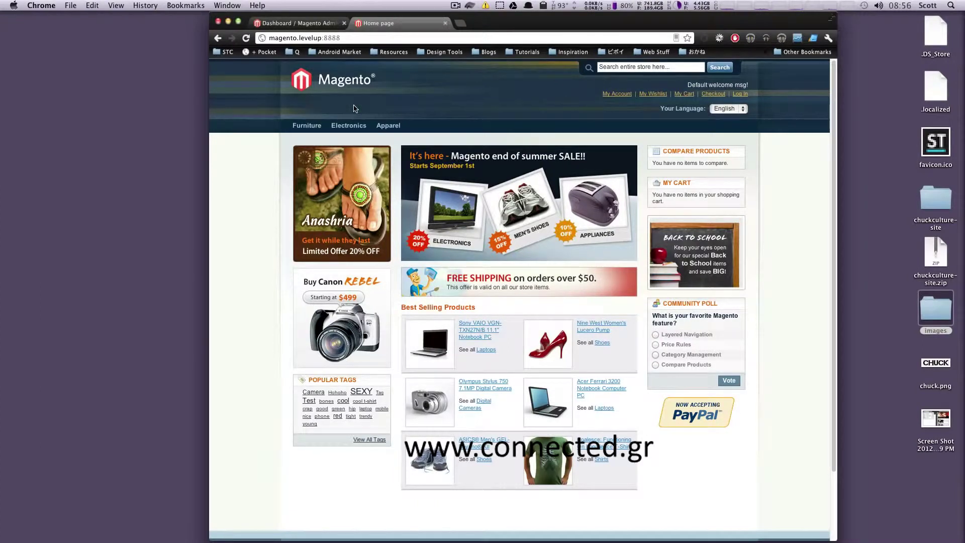
pyautogui.moveTo(318, 123)
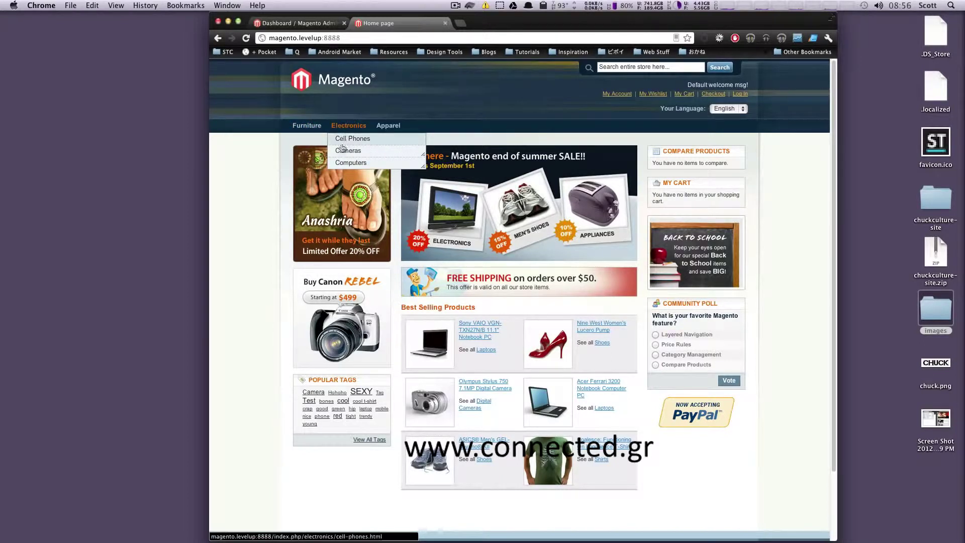
pyautogui.moveTo(345, 167)
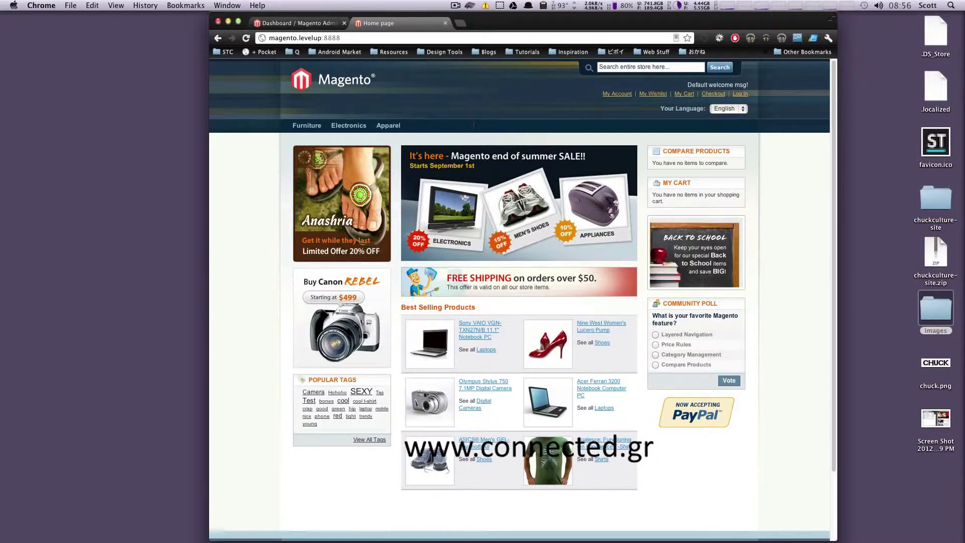
pyautogui.moveTo(409, 122)
# - Open category management in the Magento admin panel and start a new root category
pyautogui.click(297, 23)
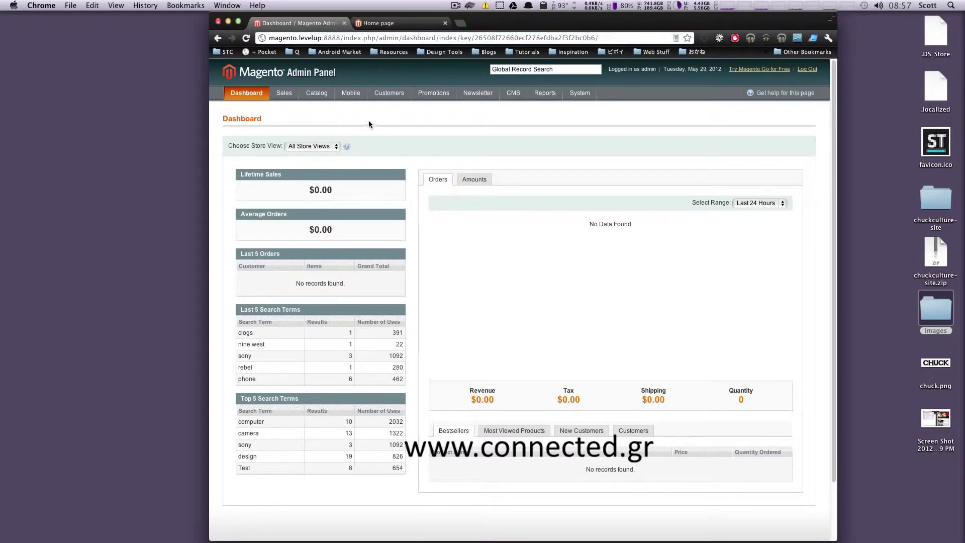
pyautogui.moveTo(316, 93)
pyautogui.click(320, 122)
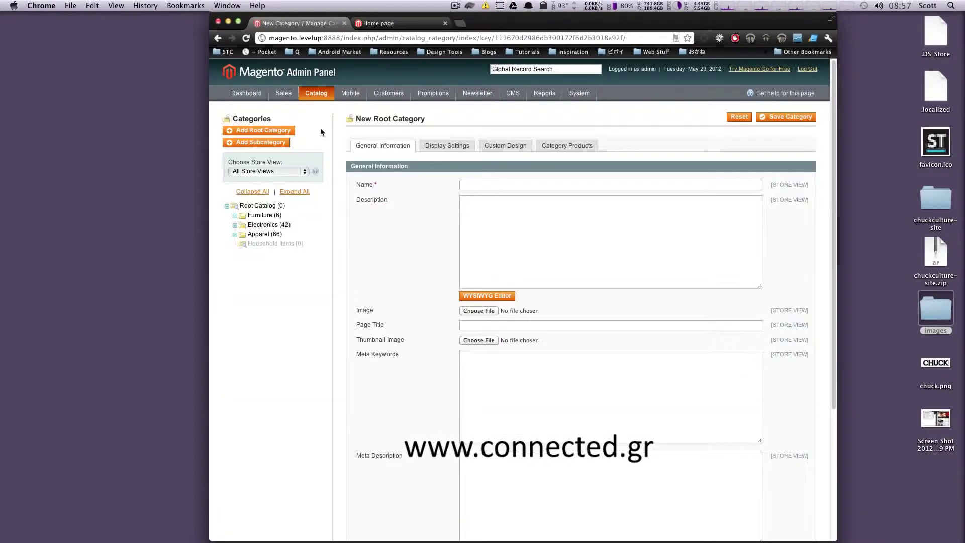
pyautogui.click(281, 133)
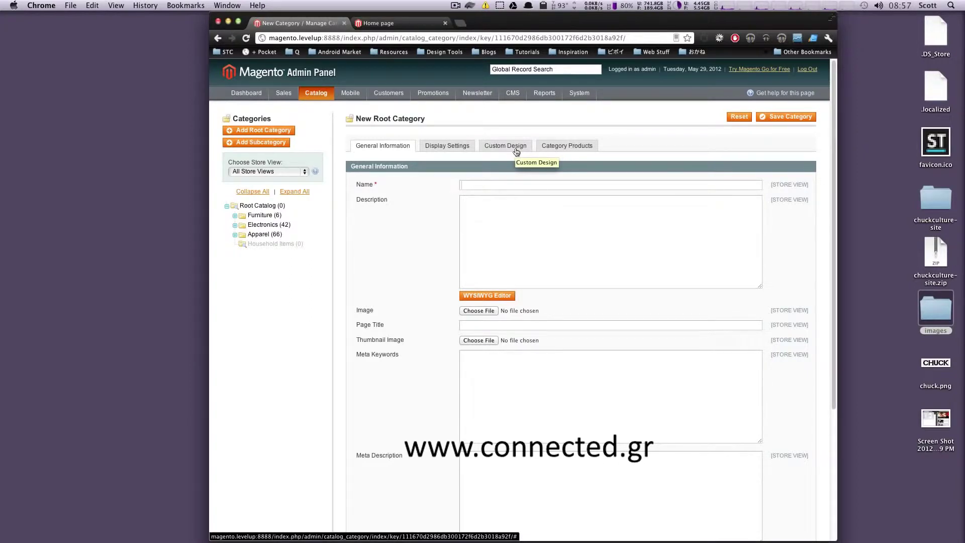
# - Name the new root category Tutorials
pyautogui.write('LevelUP Products')
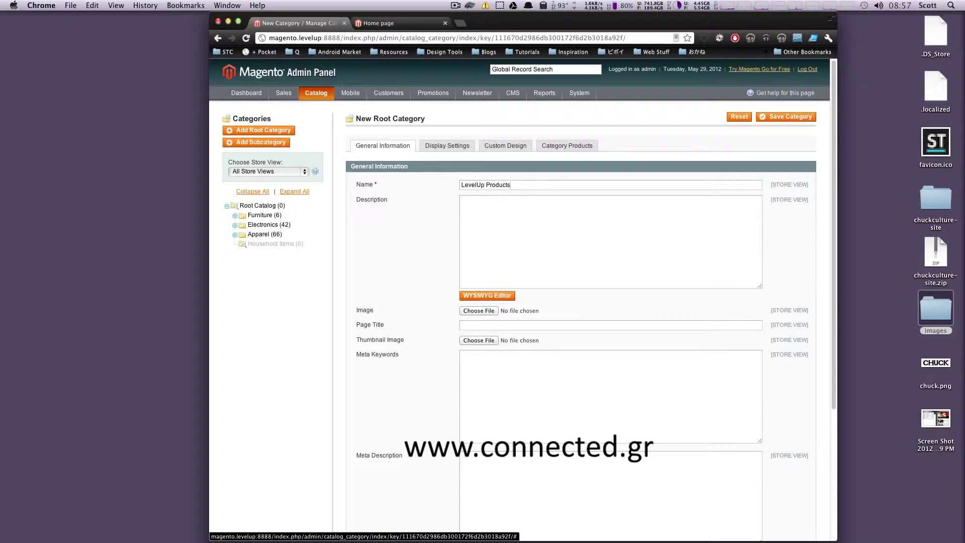
pyautogui.click(531, 226)
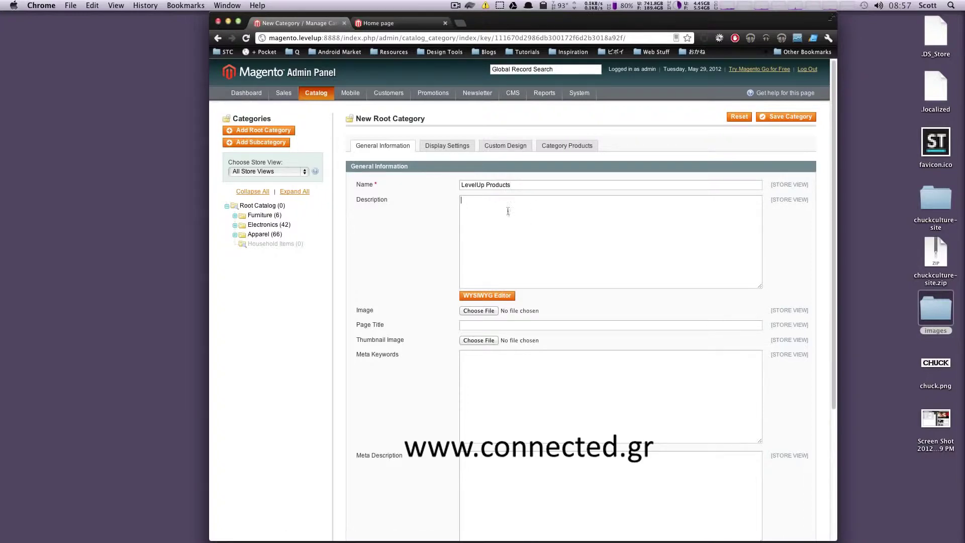
pyautogui.click(499, 185)
pyautogui.tripleClick(502, 185)
pyautogui.write('Tutorials')
# - Enter "Digital Tutorial Videos." as the description of the new root category
pyautogui.write('Digitial Tutorial Videos')
pyautogui.rightClick(461, 197)
pyautogui.click(482, 202)
pyautogui.moveTo(423, 204); pyautogui.dragTo(790, 202)
pyautogui.click(790, 203)
pyautogui.tripleClick(465, 207)
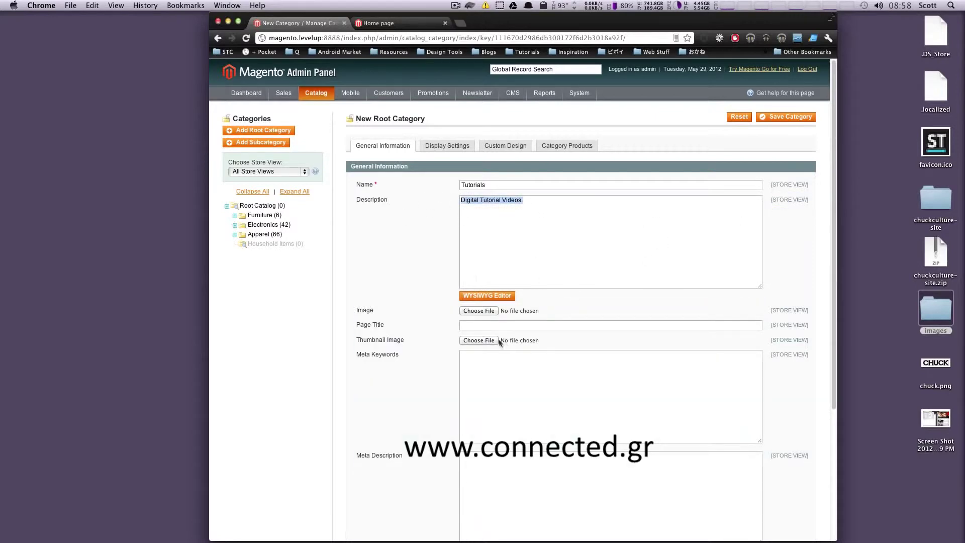
pyautogui.click(487, 184)
pyautogui.press('super+a')
pyautogui.press('super+c')
pyautogui.rightClick(482, 322)
pyautogui.click(503, 366)
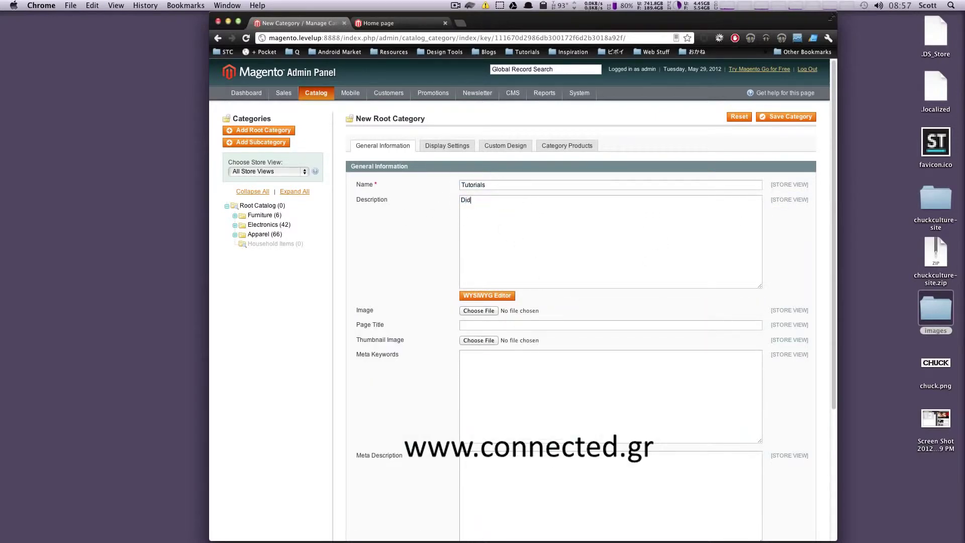
pyautogui.write('ital Tutorial Videos.')
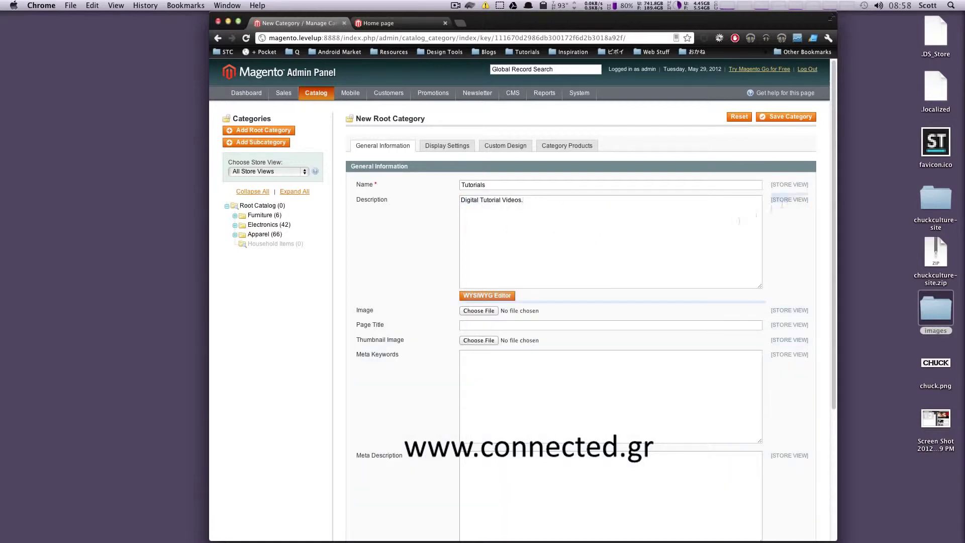
# - Copy the category name Tutorials into the page title
pyautogui.moveTo(526, 201); pyautogui.dragTo(452, 180)
pyautogui.rightClick(484, 323)
pyautogui.click(504, 371)
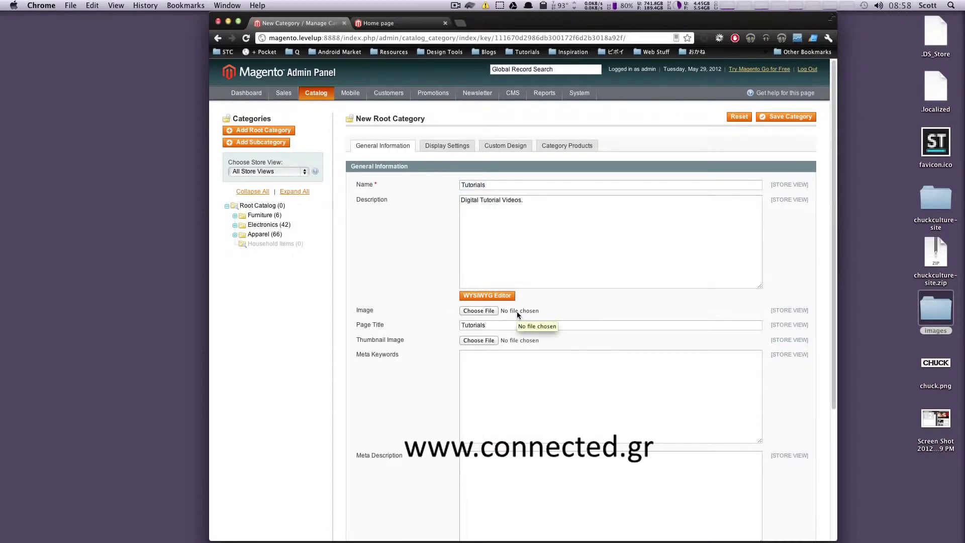
pyautogui.scroll(-5, 530, 247)
pyautogui.scroll(-1, 524, 265)
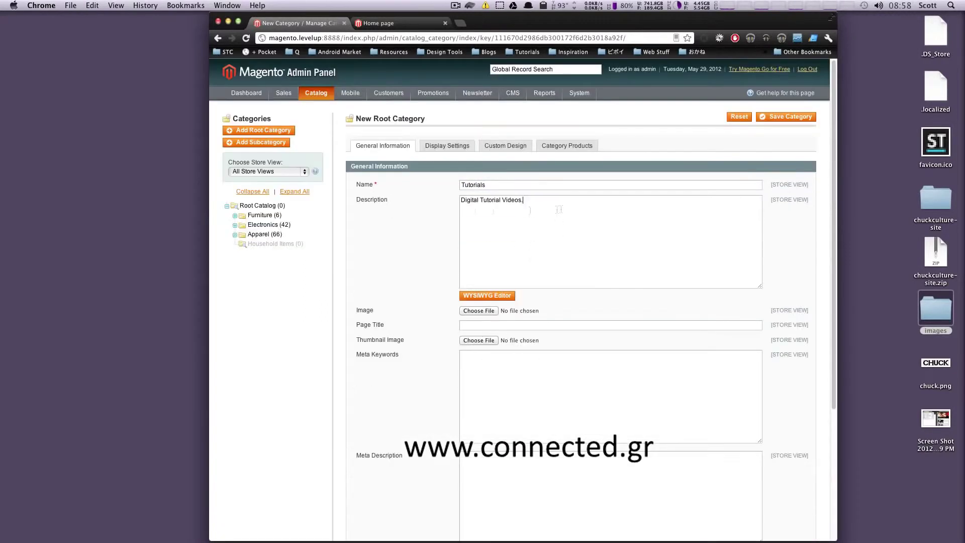
pyautogui.moveTo(526, 202); pyautogui.dragTo(455, 201)
pyautogui.click(549, 211)
pyautogui.moveTo(525, 202); pyautogui.dragTo(459, 217)
pyautogui.click(487, 327)
pyautogui.doubleClick(497, 182)
pyautogui.hotkey('ctrl', 'c')
pyautogui.click(488, 324)
pyautogui.hotkey('ctrl', 'v')
# - Set Is Active to Yes for the new category and keep Include in Navigation Menu at Yes
pyautogui.scroll(-5, 523, 302)
pyautogui.click(524, 267)
pyautogui.scroll(1, 524, 267)
pyautogui.click(519, 406)
pyautogui.click(520, 398)
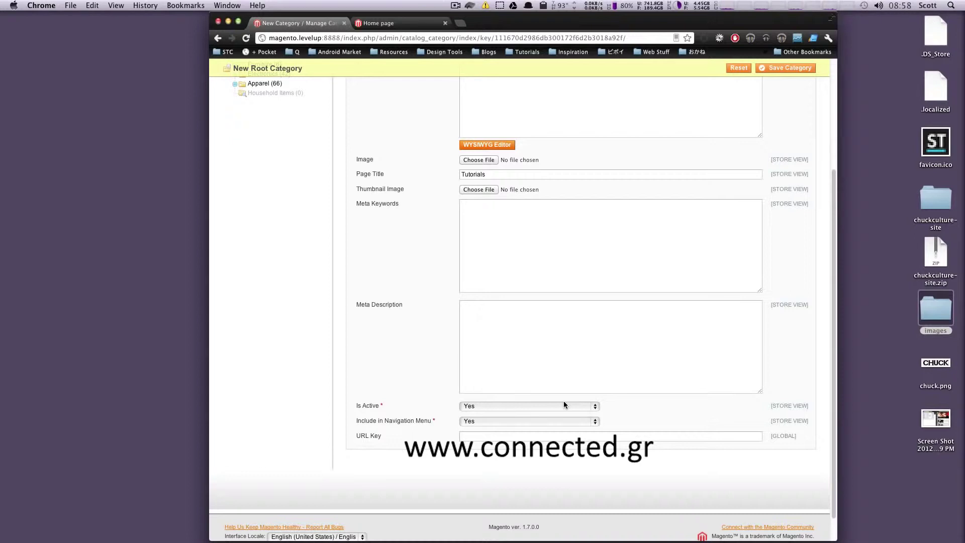
pyautogui.click(530, 422)
pyautogui.click(533, 423)
pyautogui.moveTo(511, 438); pyautogui.dragTo(350, 435)
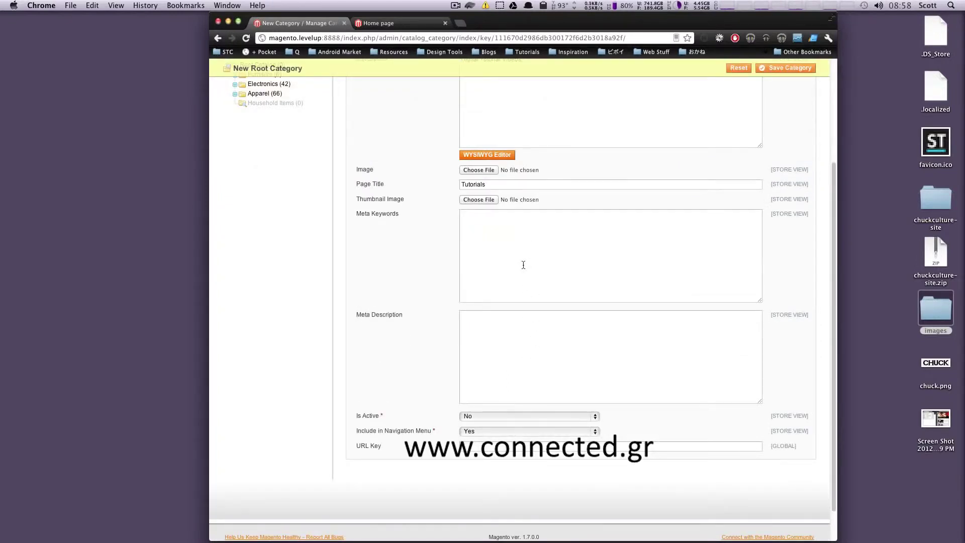
pyautogui.scroll(-2, 523, 265)
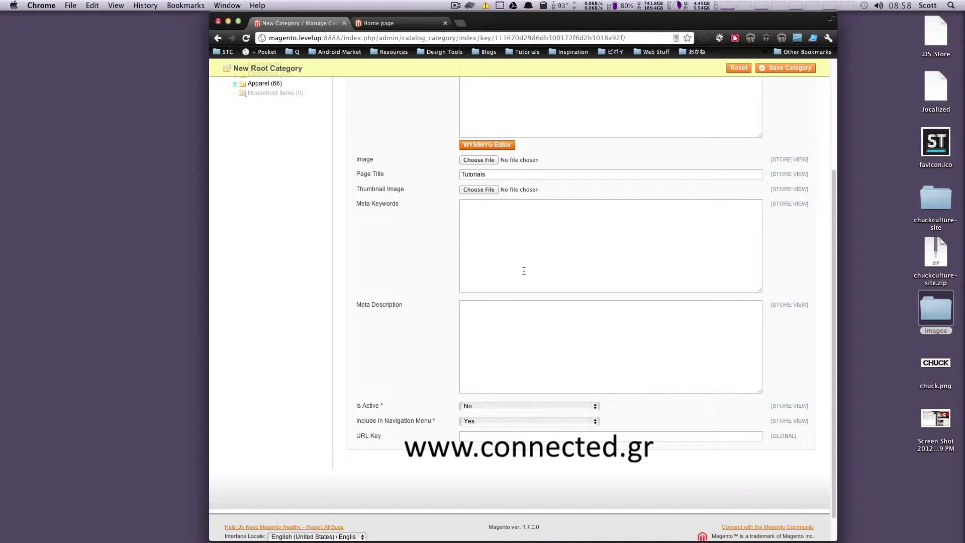
pyautogui.click(521, 406)
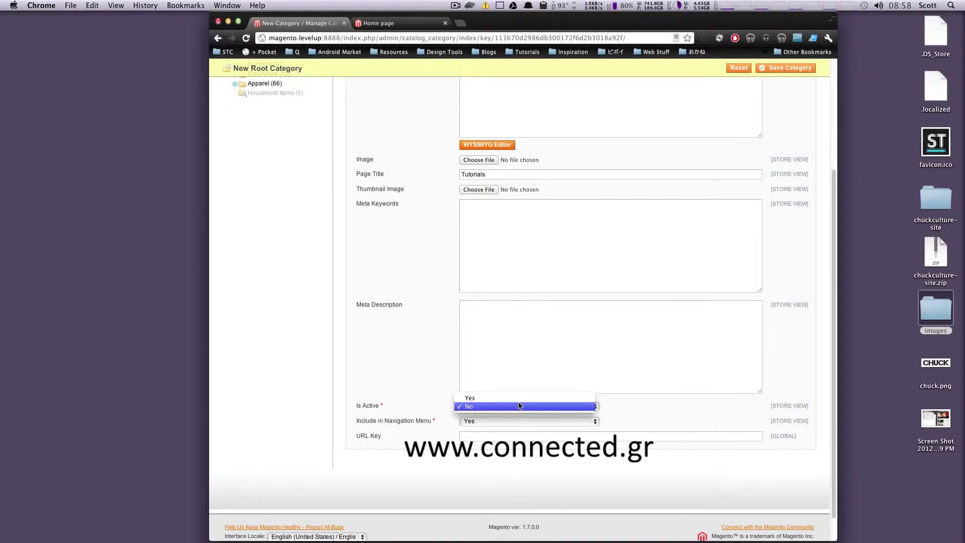
pyautogui.click(520, 399)
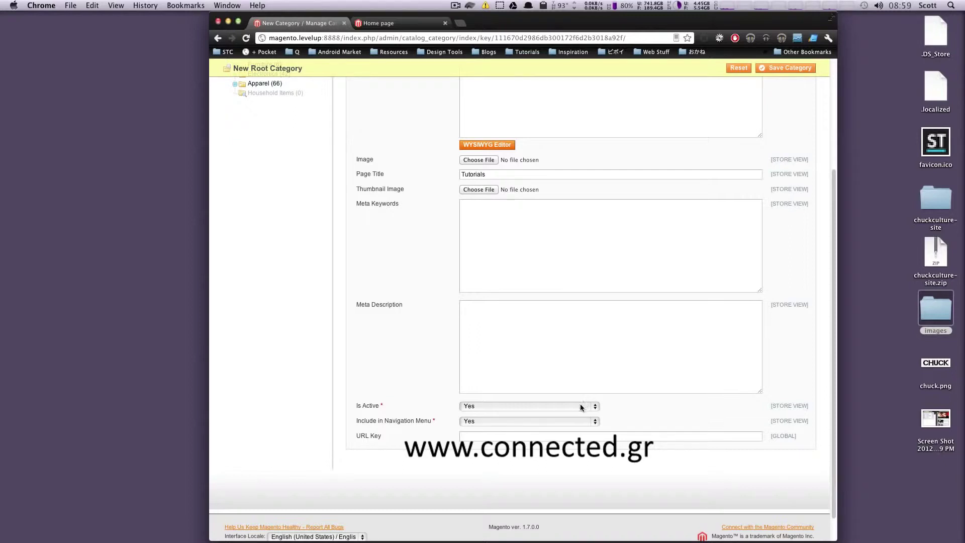
# - Examine the new category's display settings, including the CMS block, anchor and display mode options, and its custom design settings
pyautogui.scroll(5, 580, 406)
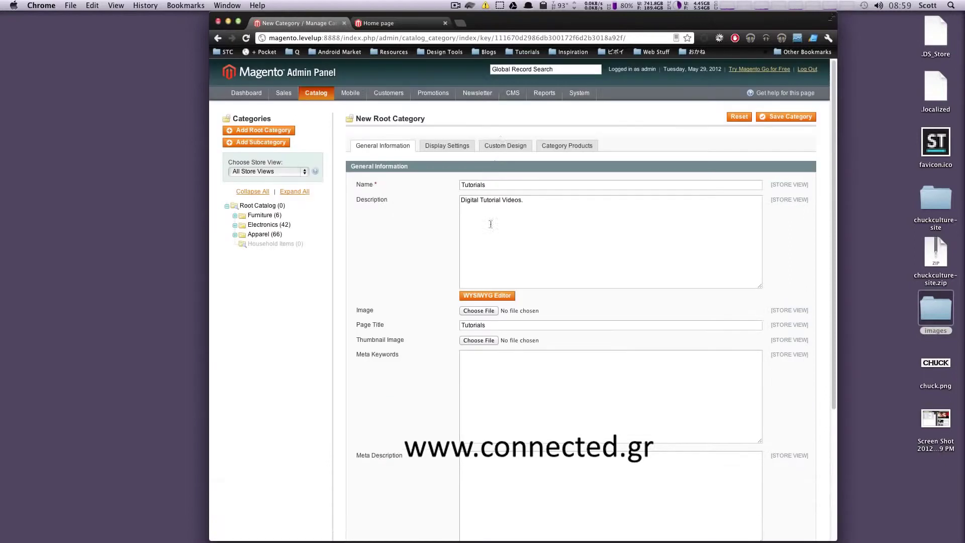
pyautogui.click(447, 149)
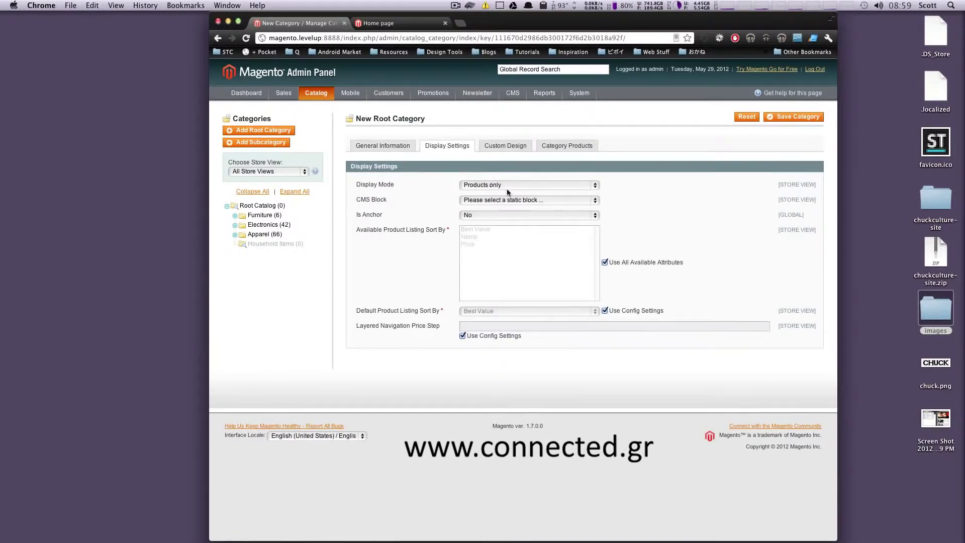
pyautogui.click(571, 199)
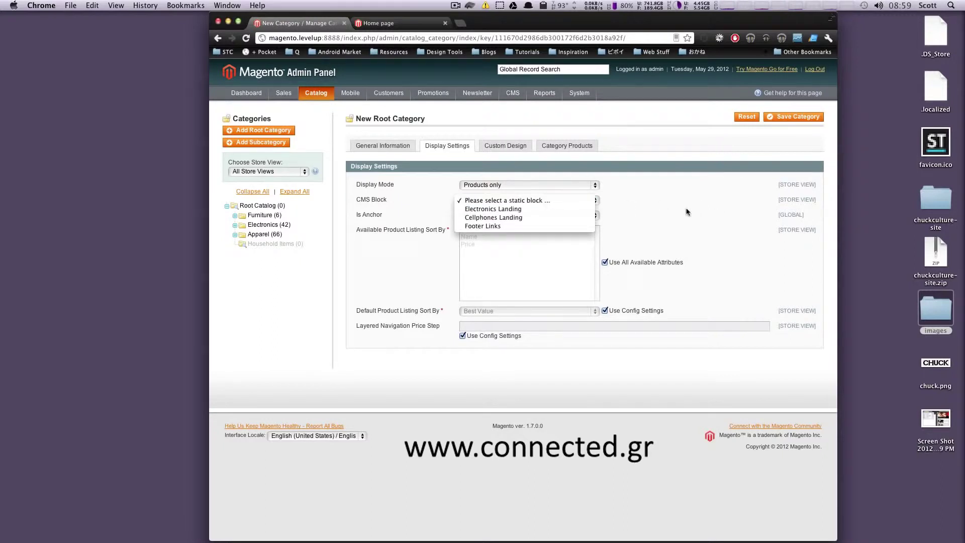
pyautogui.click(666, 212)
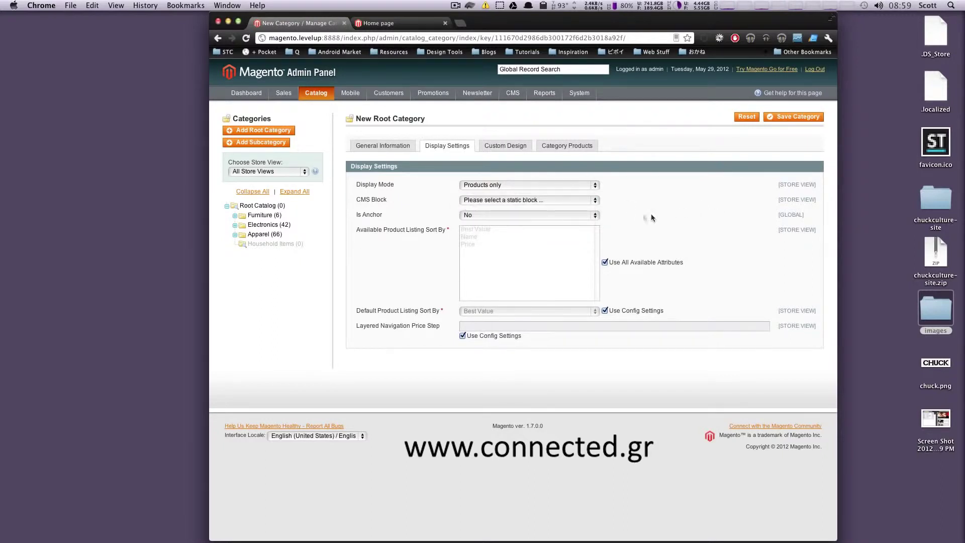
pyautogui.click(589, 215)
pyautogui.click(644, 213)
pyautogui.click(506, 185)
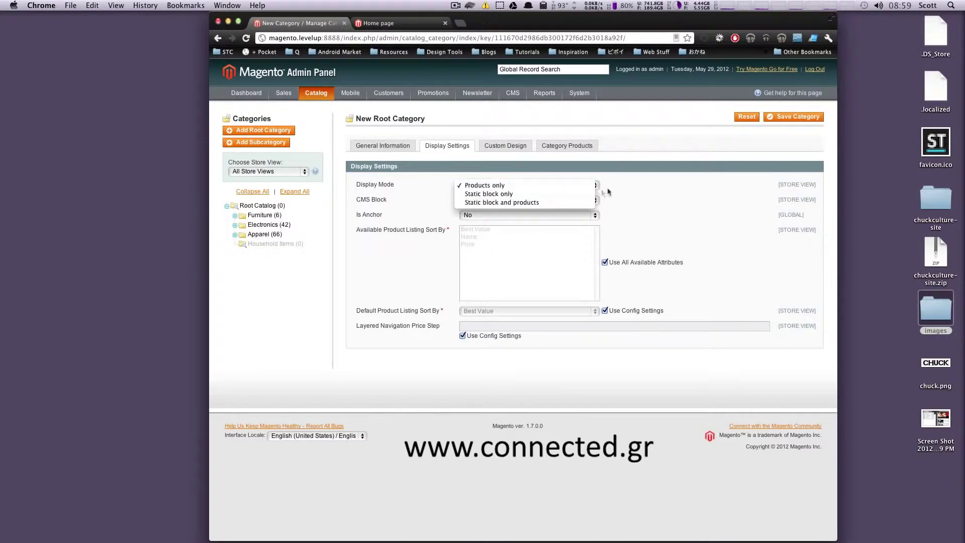
pyautogui.click(648, 199)
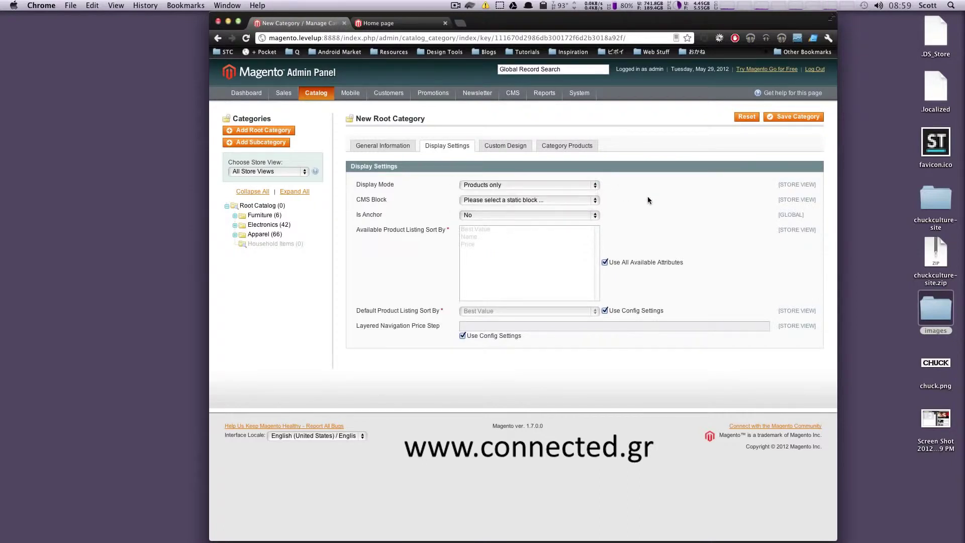
pyautogui.click(523, 151)
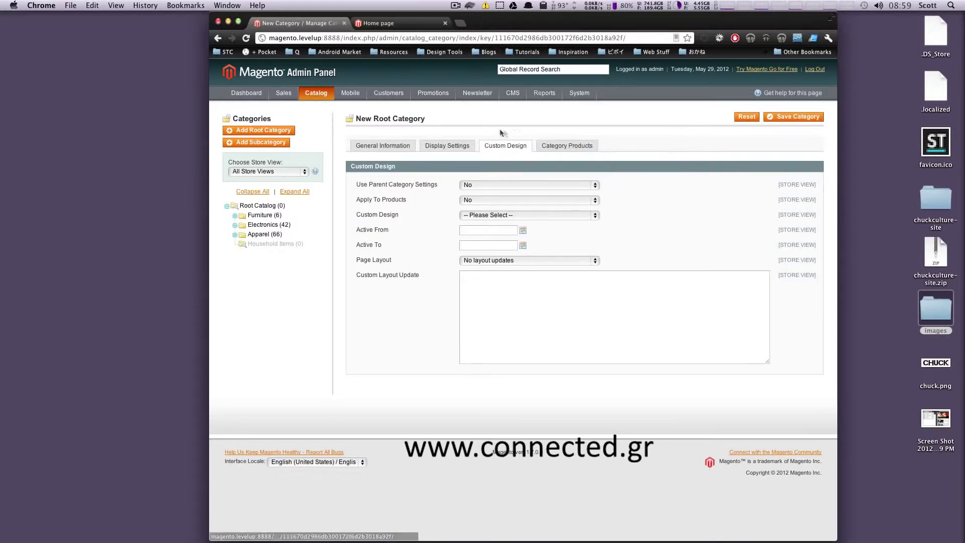
# - Assign Computer, Gaming Computer, Microsoft Wireless Optical Mouse 5000 and Logitech diNovo Edge Keyboard to the category and save it
pyautogui.click(581, 151)
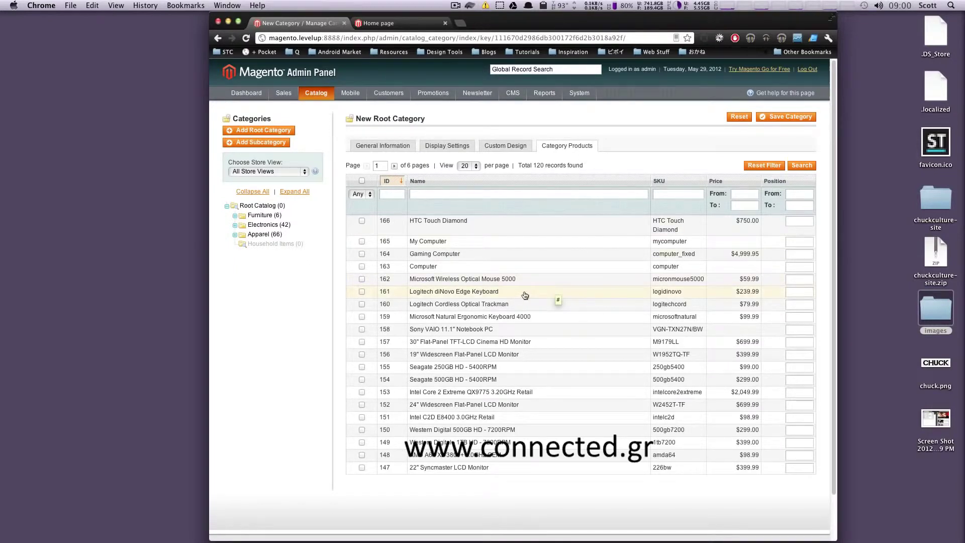
pyautogui.click(362, 267)
pyautogui.click(362, 254)
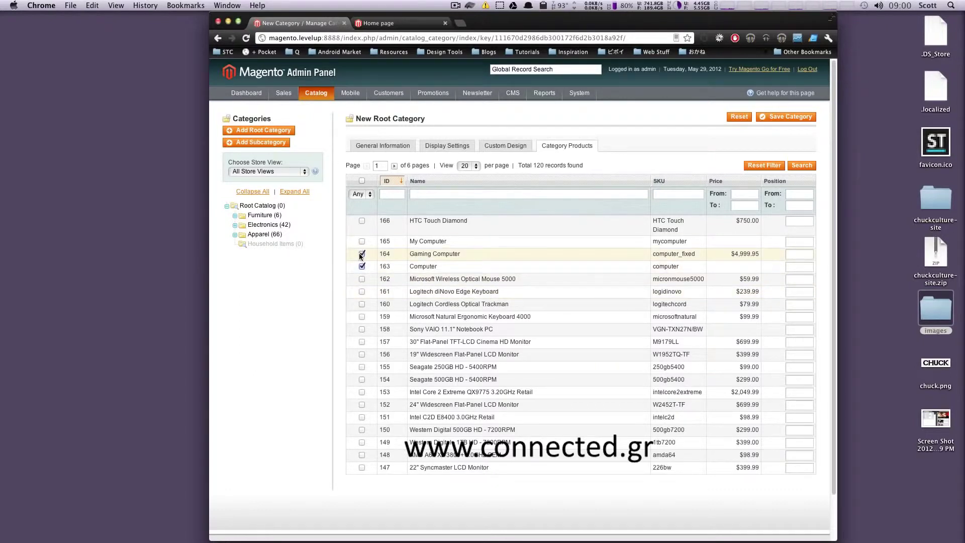
pyautogui.click(362, 279)
pyautogui.click(362, 291)
pyautogui.click(768, 121)
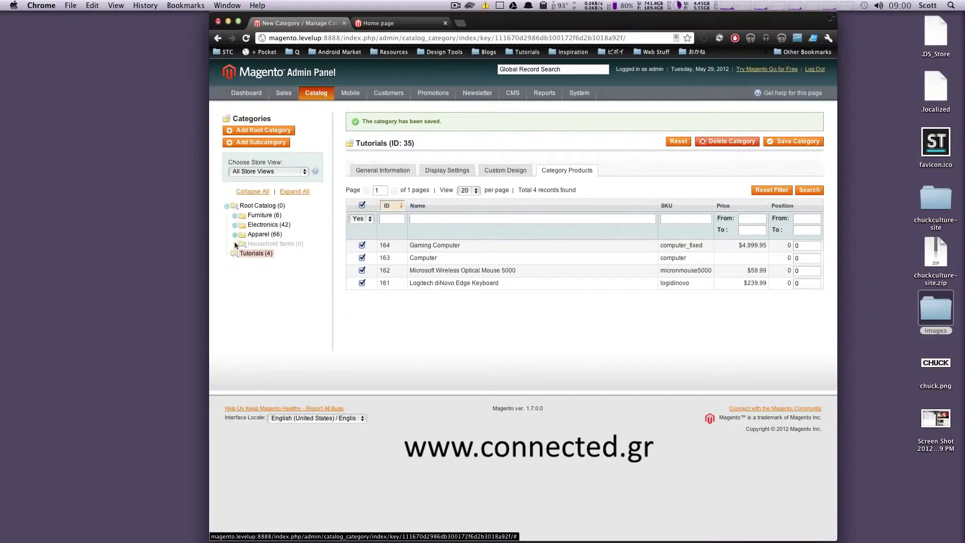
# - Move the Tutorials category into Root Catalog, placing it between Apparel and Household Items
pyautogui.moveTo(251, 258); pyautogui.dragTo(241, 257)
pyautogui.moveTo(253, 254); pyautogui.dragTo(270, 236)
pyautogui.moveTo(267, 293); pyautogui.dragTo(246, 297)
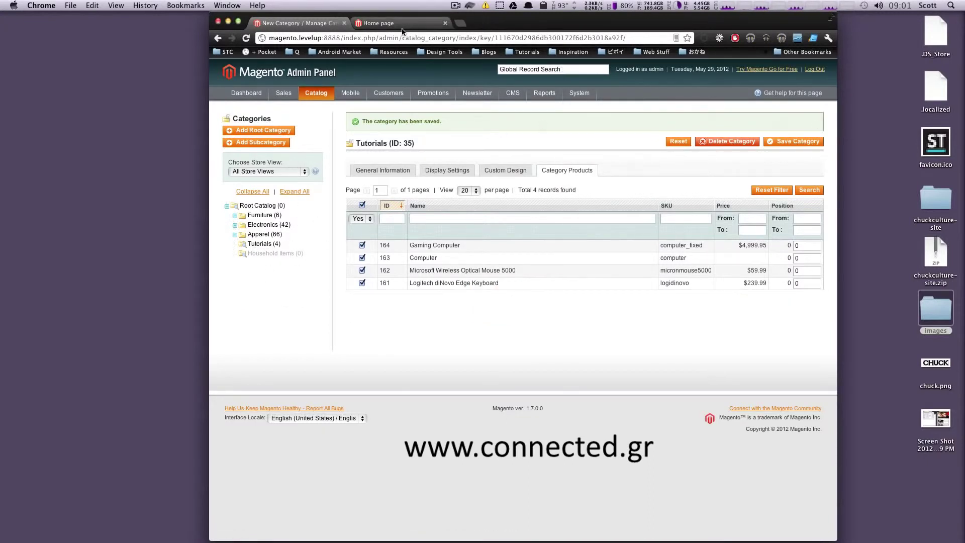
# - Return to the storefront and view the Tutorials category page from the navigation
pyautogui.click(387, 23)
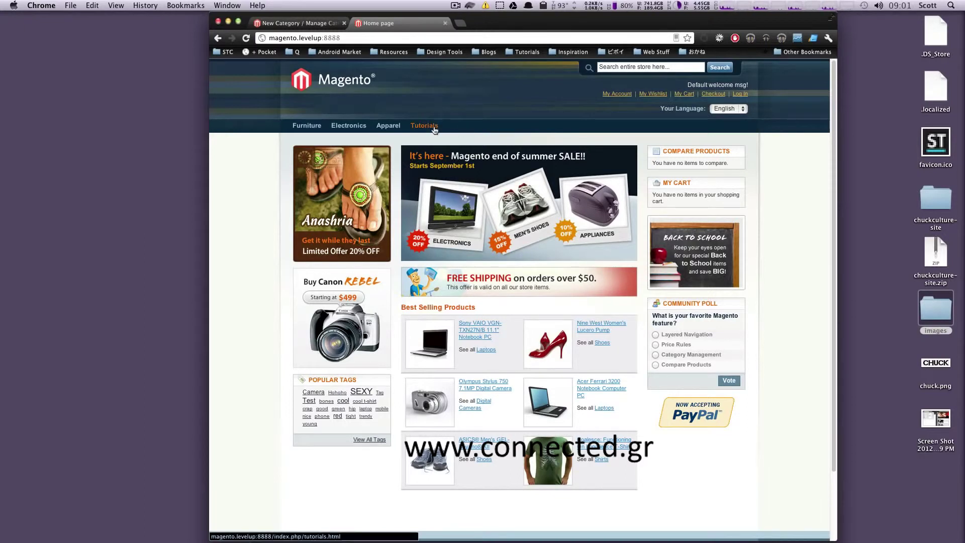
pyautogui.click(435, 129)
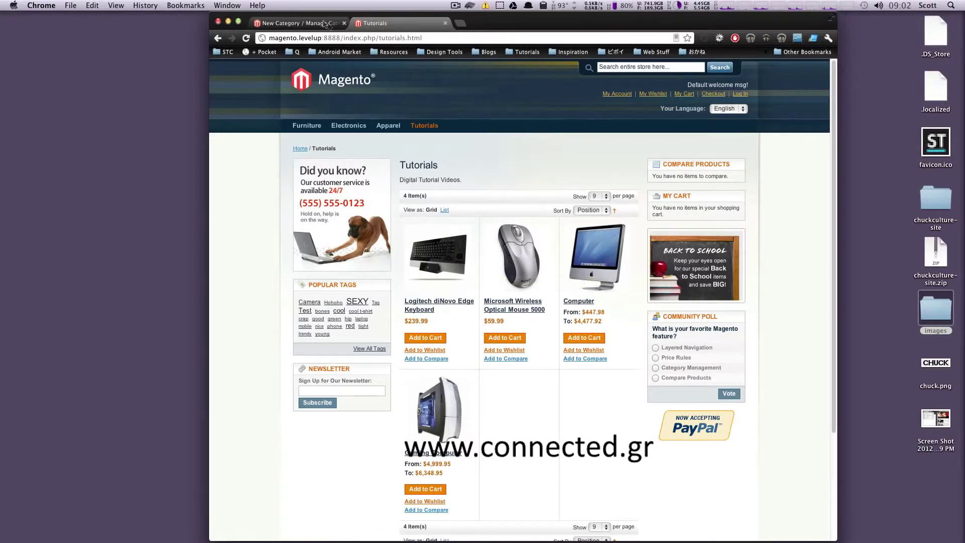
# - In the admin category manager, start a new subcategory under Tutorials and name it Magento Tutorials
pyautogui.click(285, 24)
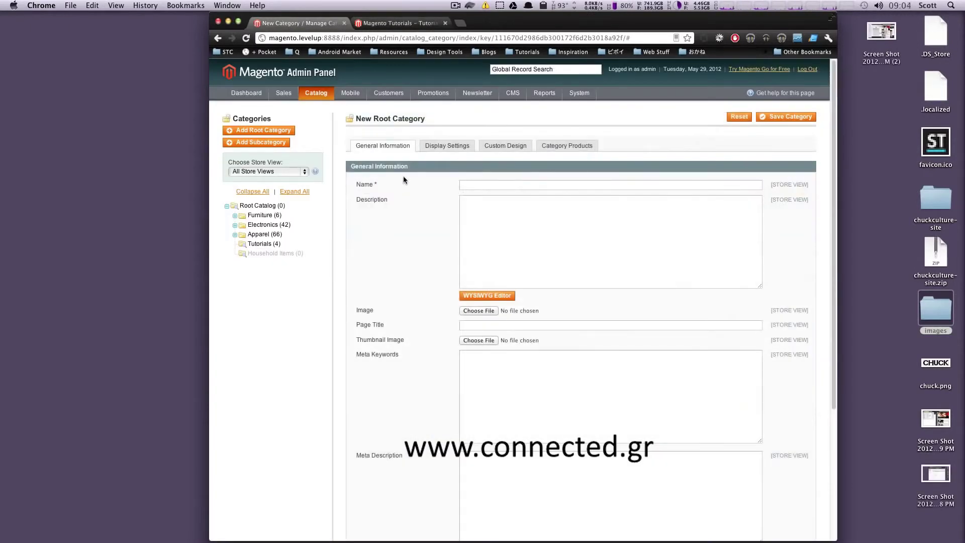
pyautogui.click(263, 244)
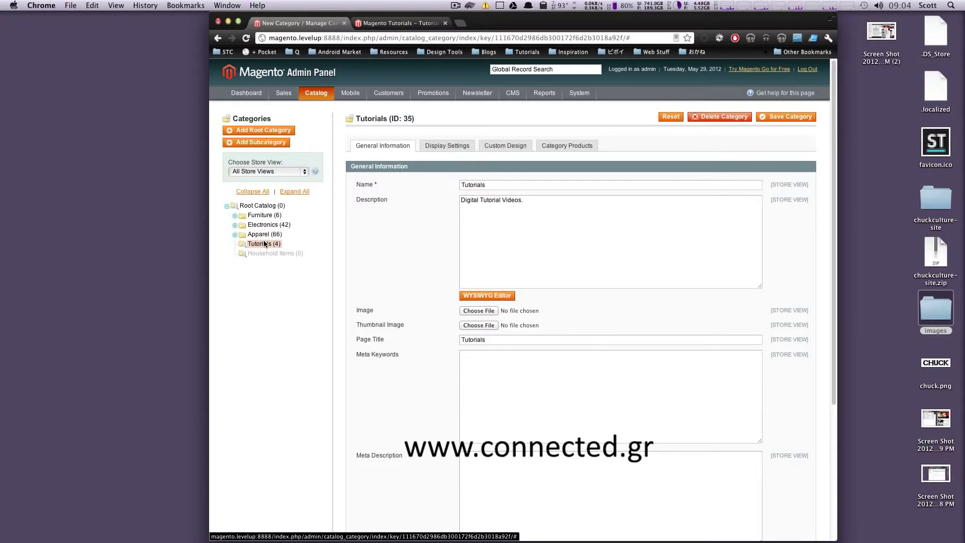
pyautogui.click(280, 146)
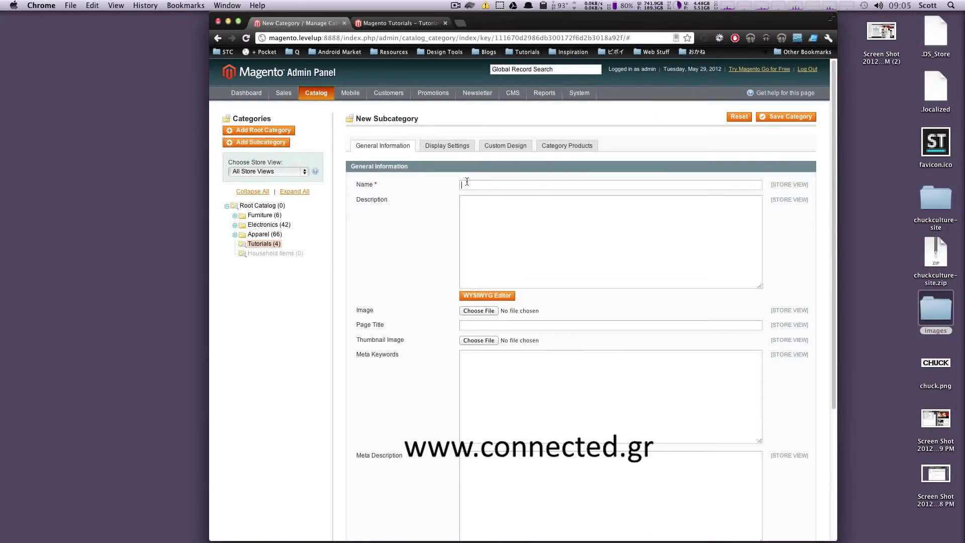
pyautogui.write('Magen')
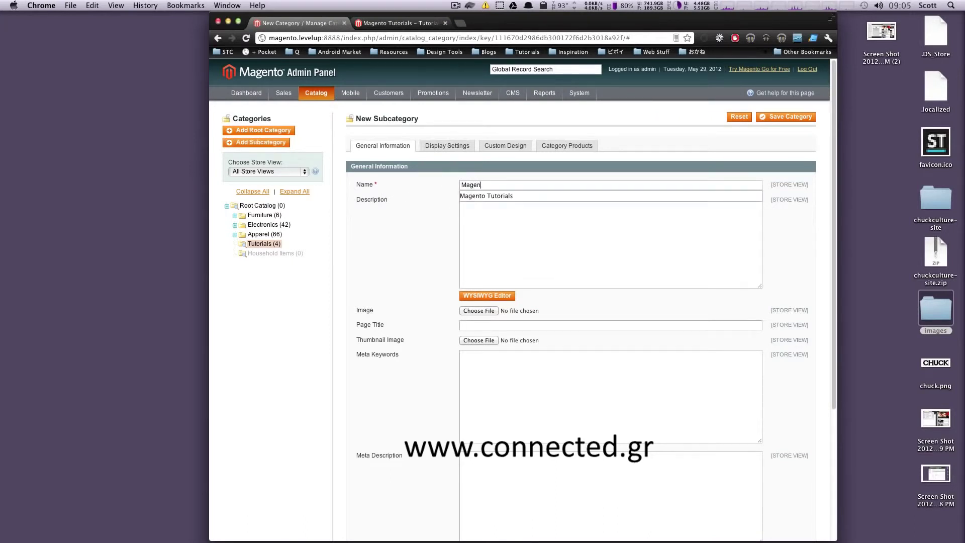
pyautogui.press('Down')
pyautogui.press('Return')
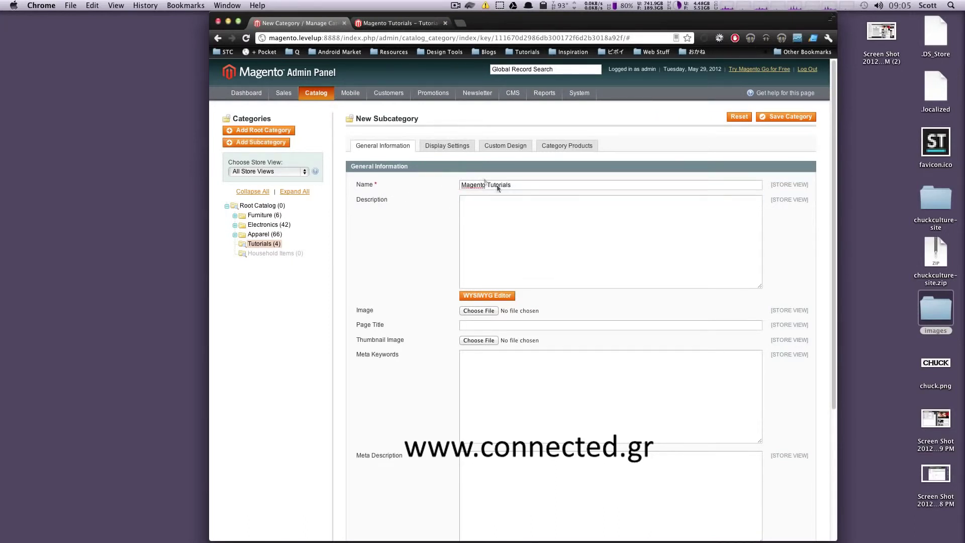
# - Choose the desktop file Screen Shot 2012-05-29 at 9.04.08 PM as the subcategory's image
pyautogui.click(479, 310)
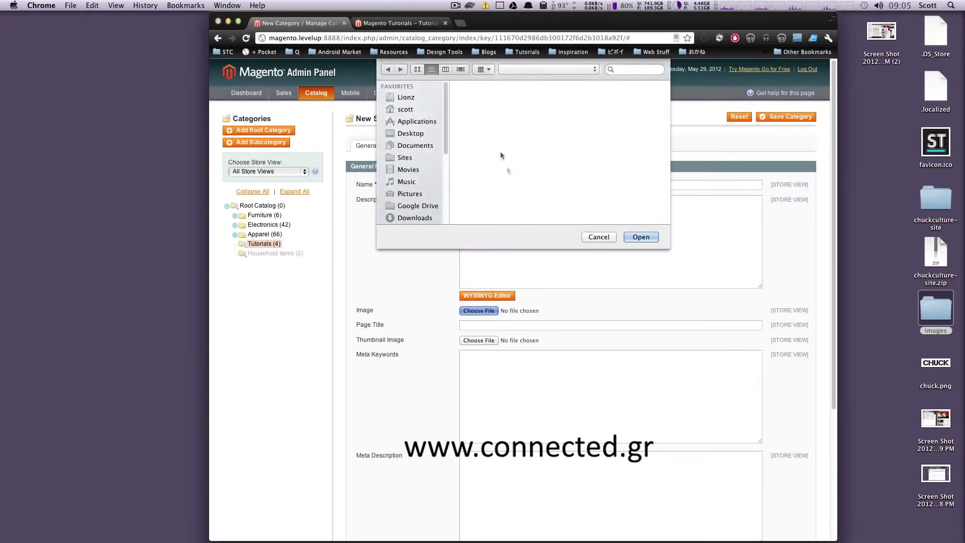
pyautogui.click(512, 93)
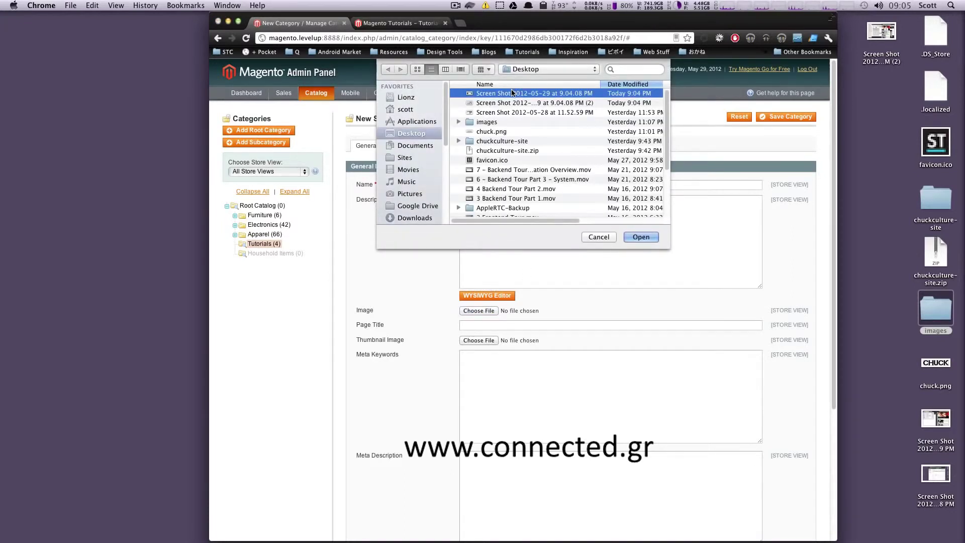
pyautogui.doubleClick(512, 93)
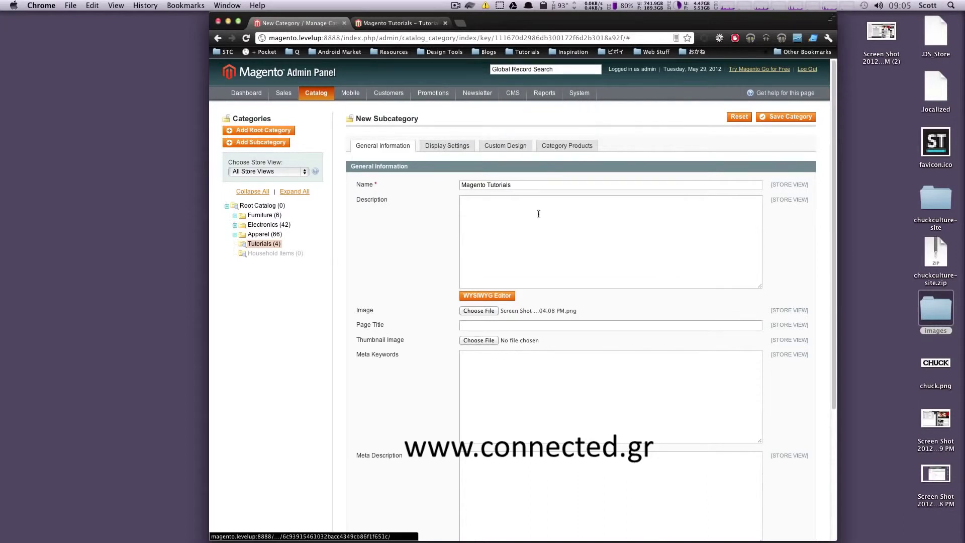
# - Set the subcategory's Is Active option to Yes, leave Include in Navigation Menu at Yes, and save the category
pyautogui.scroll(-5, 538, 214)
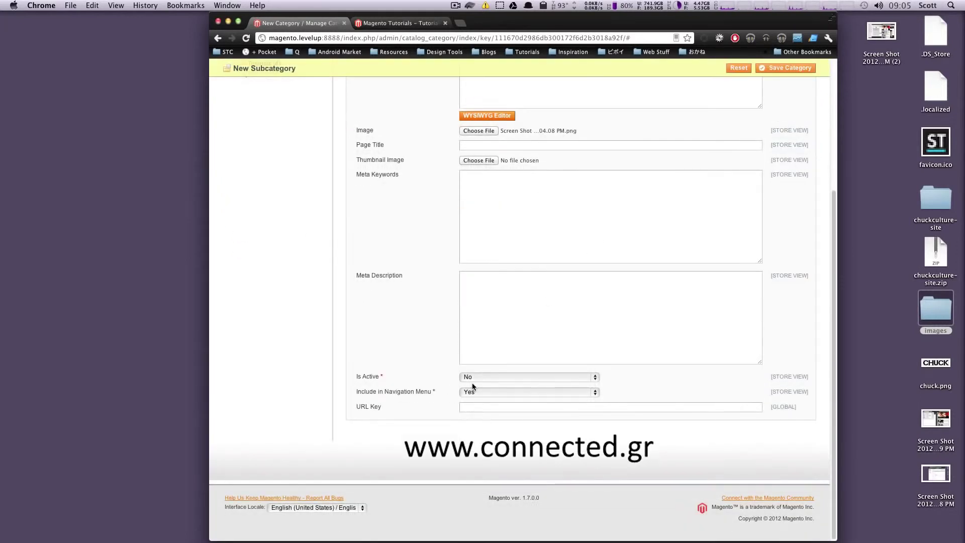
pyautogui.scroll(5, 436, 374)
pyautogui.moveTo(366, 167); pyautogui.dragTo(346, 178)
pyautogui.scroll(-5, 383, 213)
pyautogui.moveTo(388, 374); pyautogui.dragTo(361, 376)
pyautogui.click(534, 377)
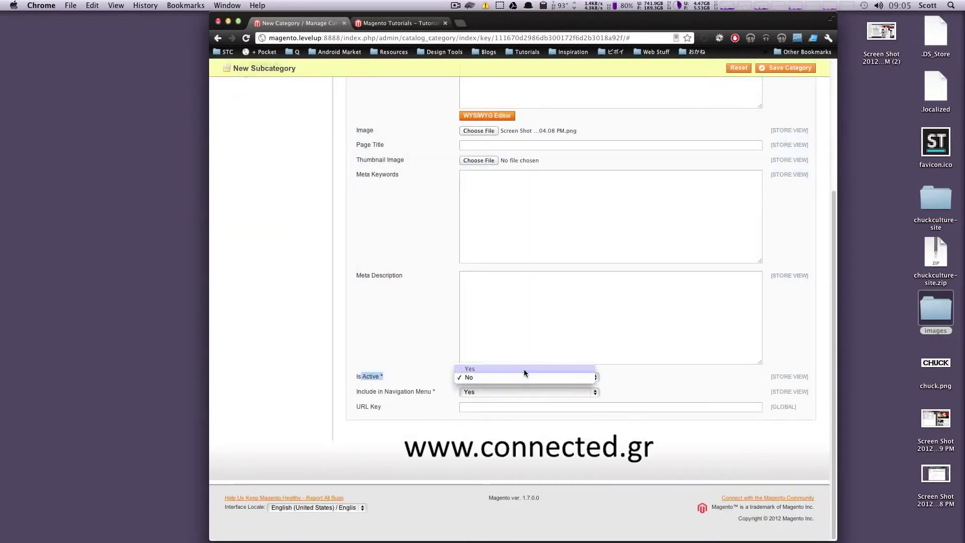
pyautogui.click(524, 370)
pyautogui.click(462, 393)
pyautogui.click(466, 393)
pyautogui.scroll(5, 538, 402)
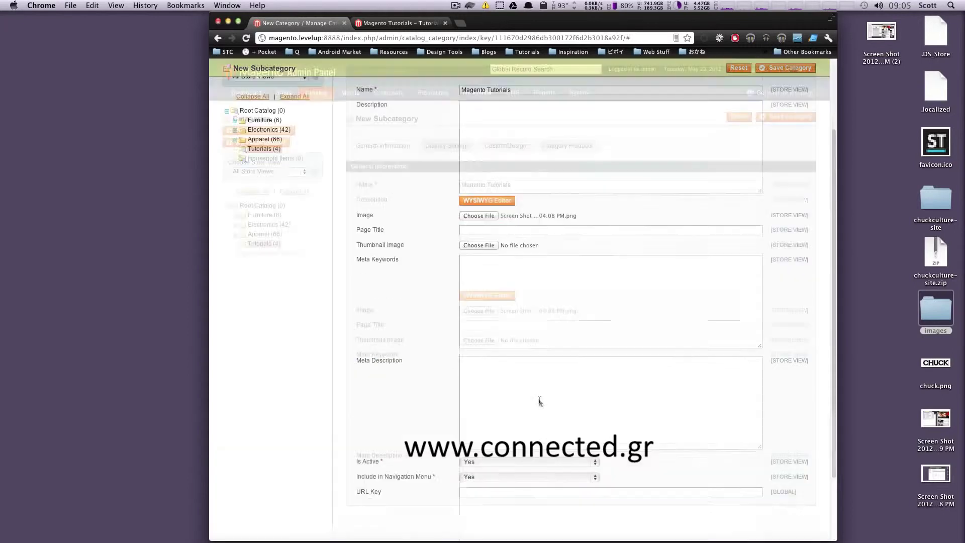
pyautogui.click(792, 117)
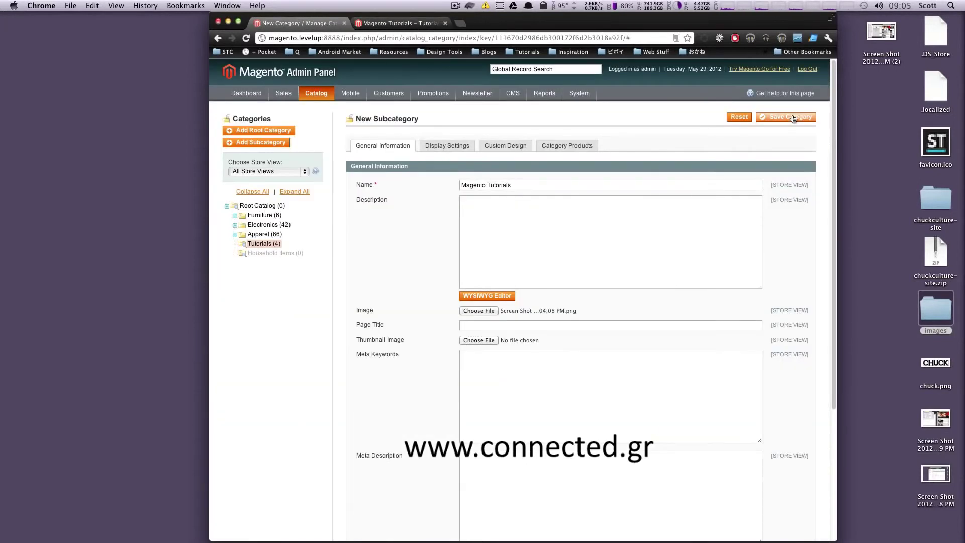
pyautogui.click(792, 117)
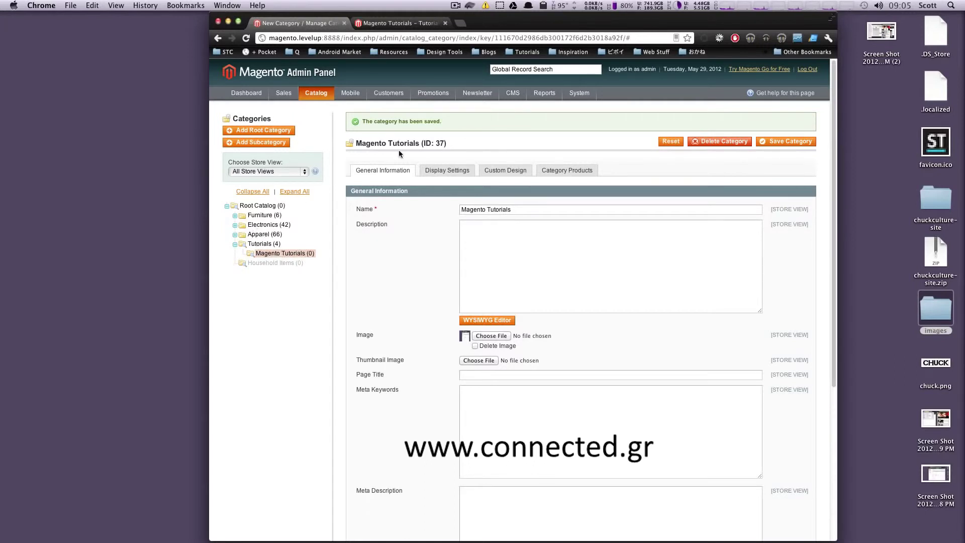
# - Open the storefront's Tutorials category page and check the navigation and Shop By block for the Magento Tutorials subcategory
pyautogui.click(392, 24)
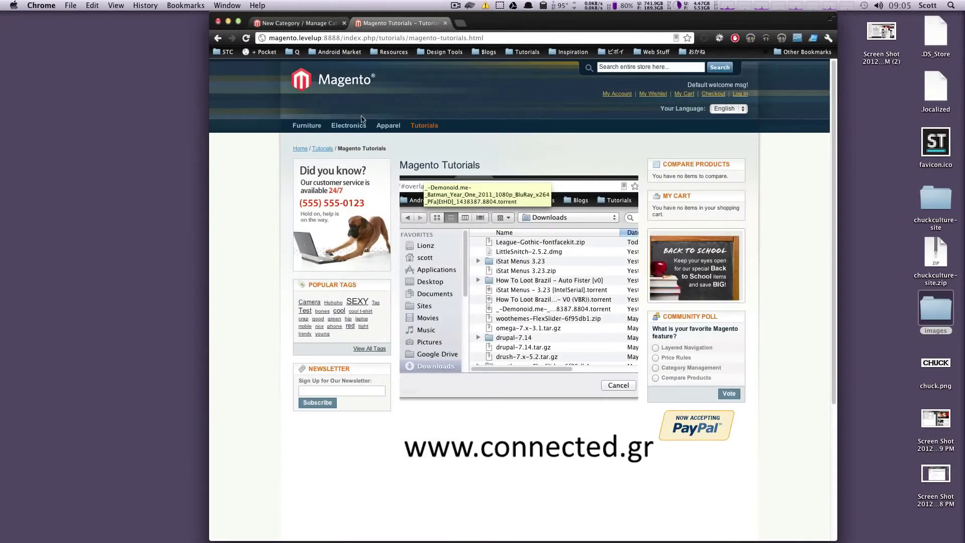
pyautogui.click(421, 129)
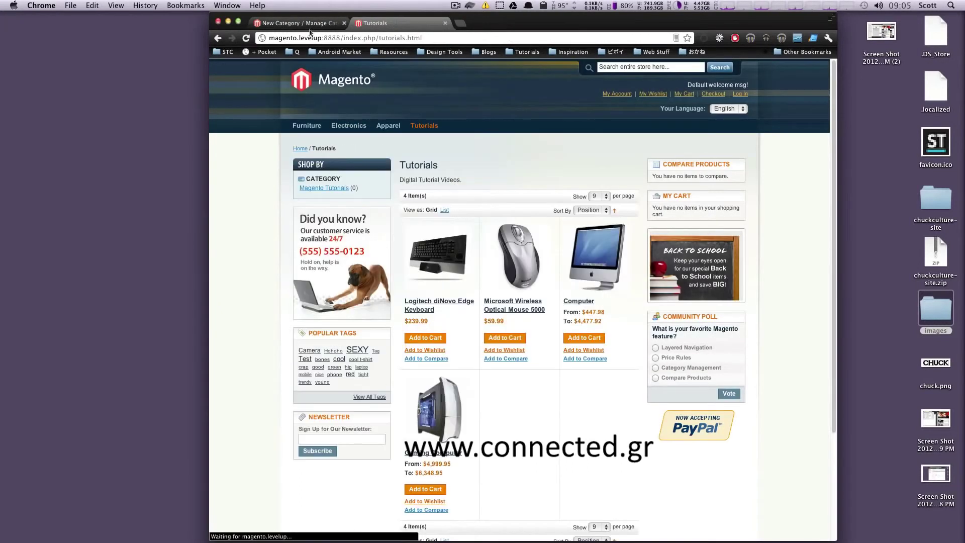
pyautogui.click(302, 23)
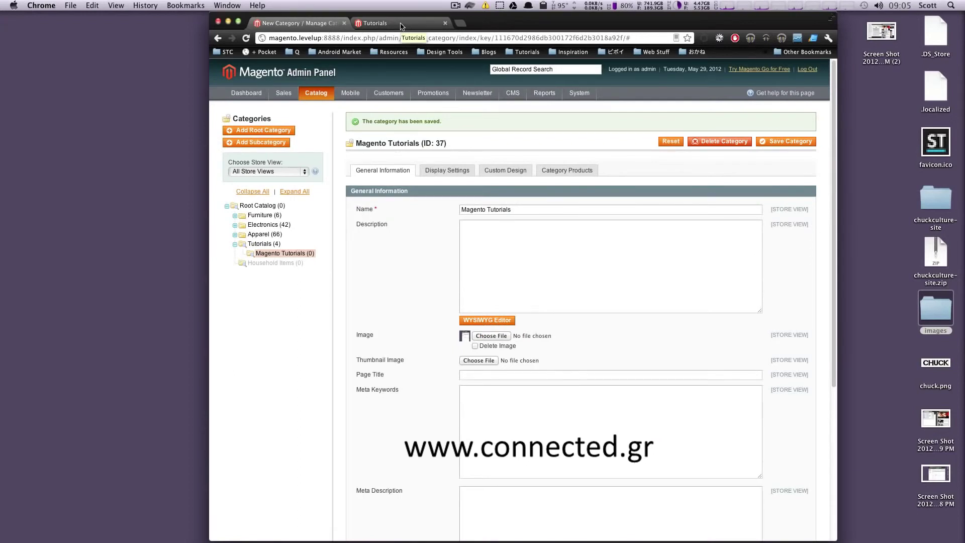
pyautogui.click(401, 26)
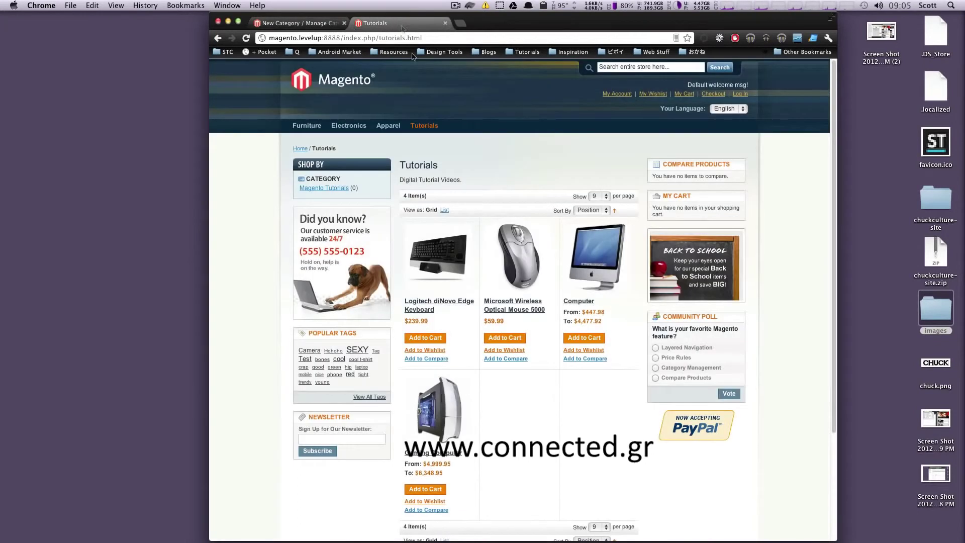
pyautogui.moveTo(431, 132)
pyautogui.click(354, 185)
pyautogui.moveTo(353, 185); pyautogui.dragTo(349, 186)
pyautogui.click(384, 177)
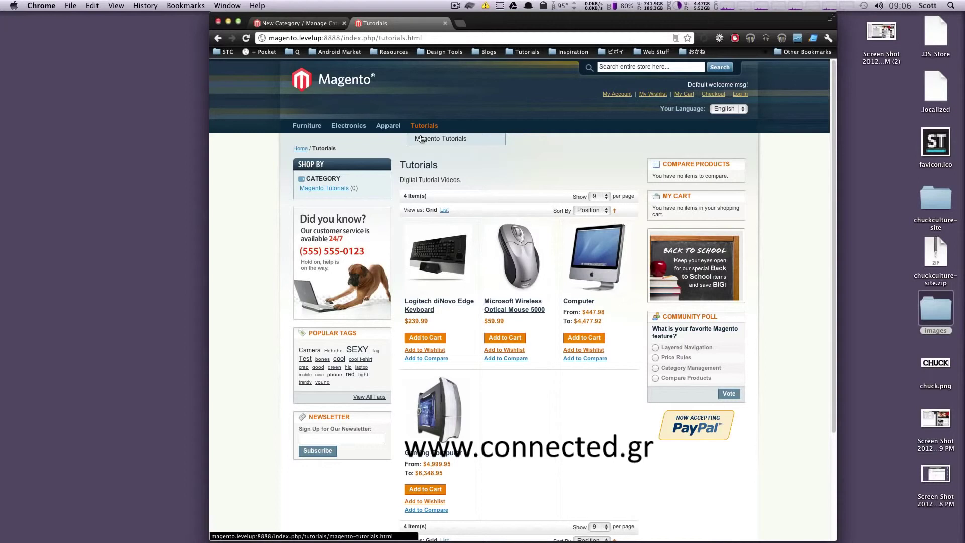
# - Open the Magento Tutorials page from the storefront navigation and examine its category image and product area
pyautogui.click(420, 139)
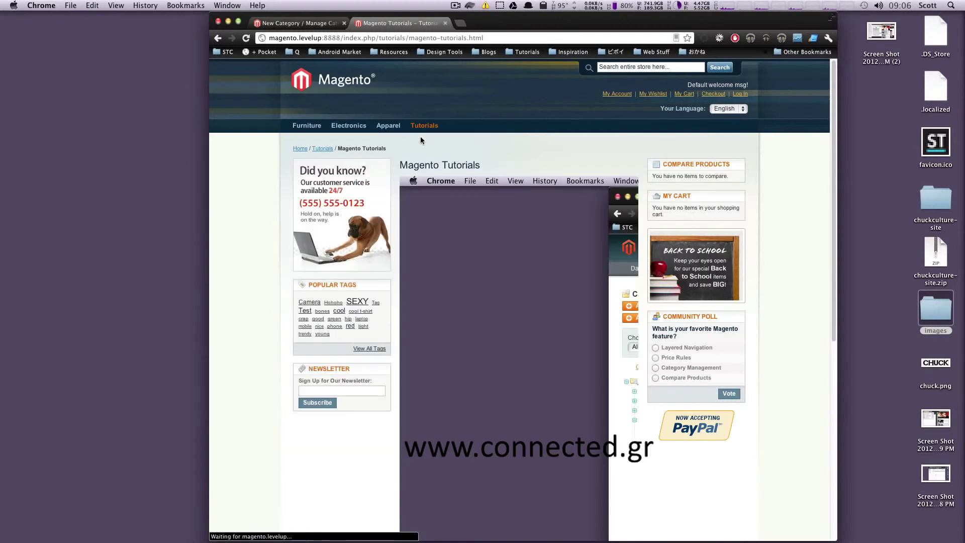
pyautogui.scroll(-5, 346, 197)
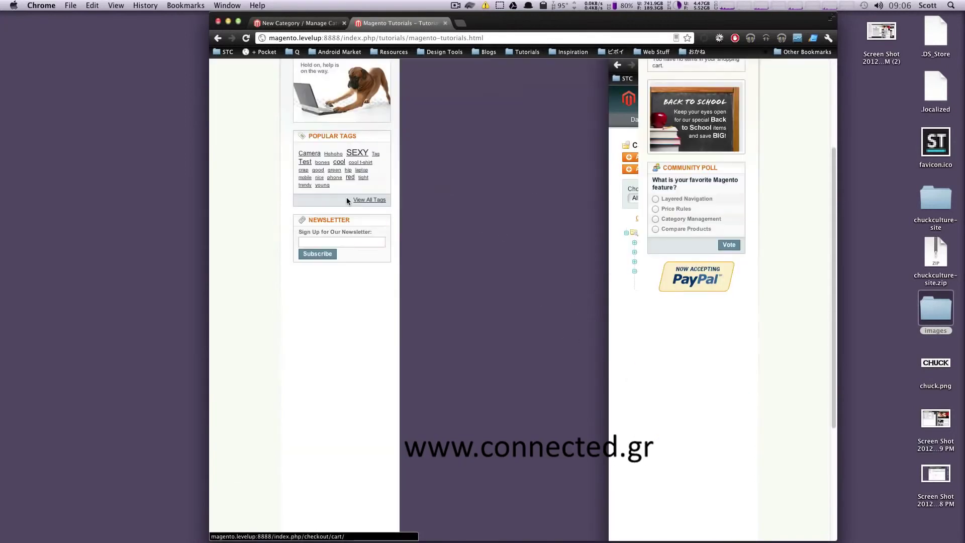
pyautogui.scroll(4, 348, 198)
pyautogui.scroll(-3, 559, 213)
pyautogui.scroll(3, 550, 213)
pyautogui.scroll(-4, 550, 213)
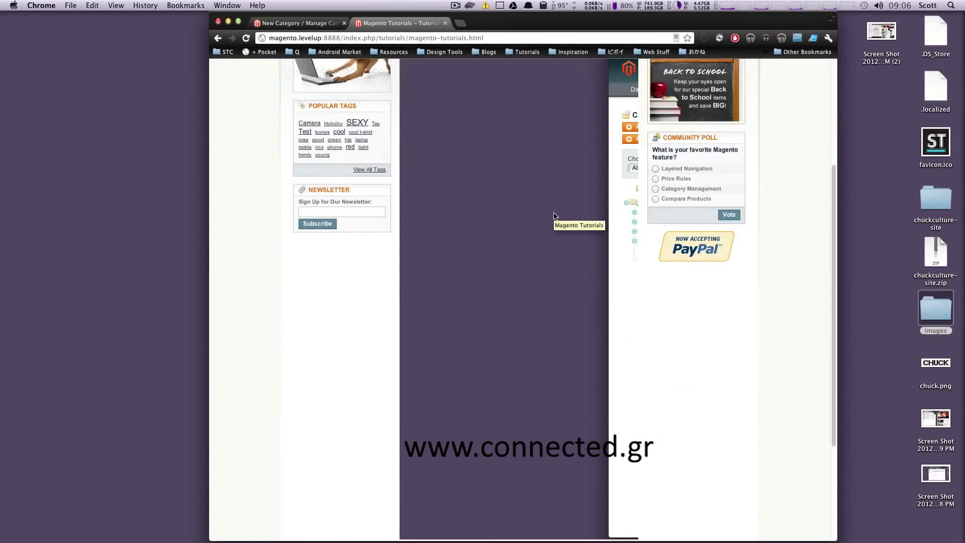
pyautogui.scroll(5, 553, 215)
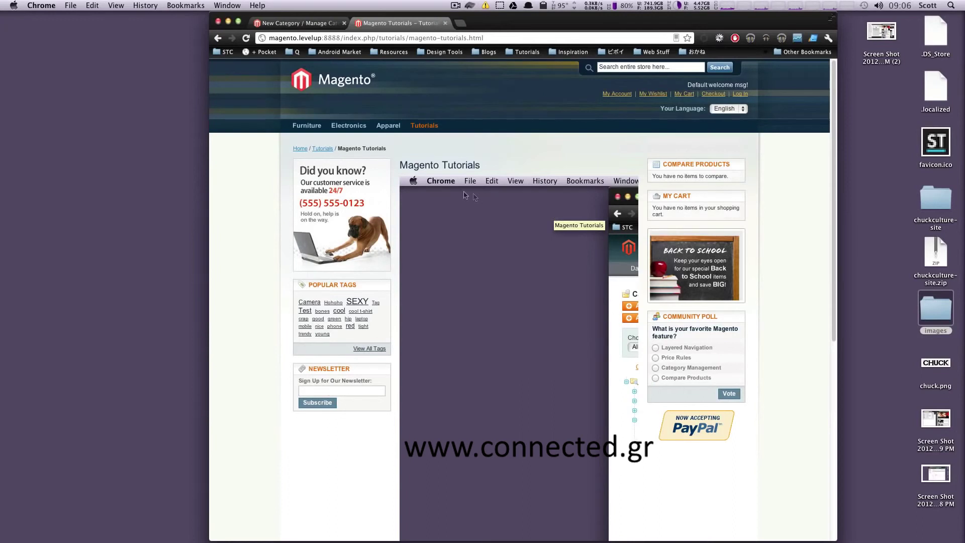
pyautogui.scroll(-1, 550, 285)
pyautogui.scroll(-5, 548, 291)
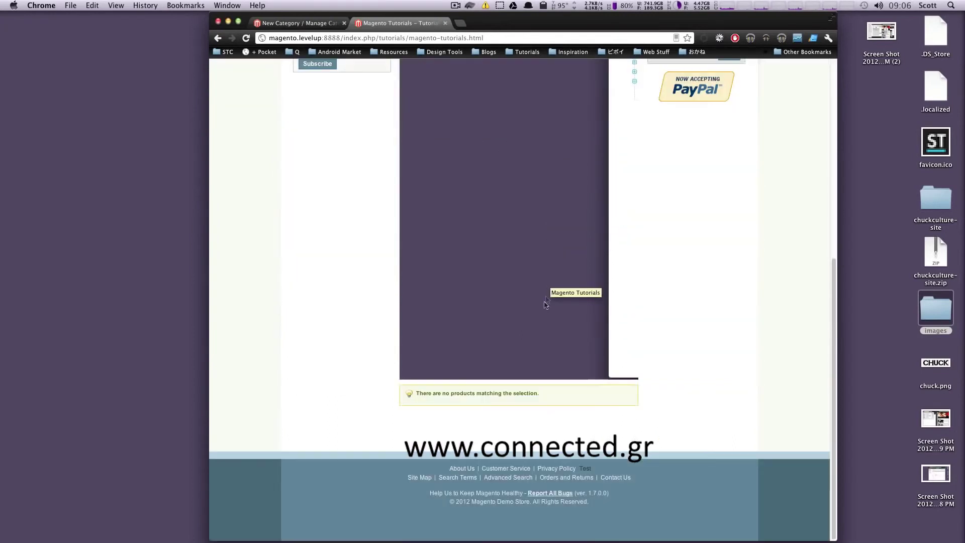
pyautogui.scroll(6, 523, 394)
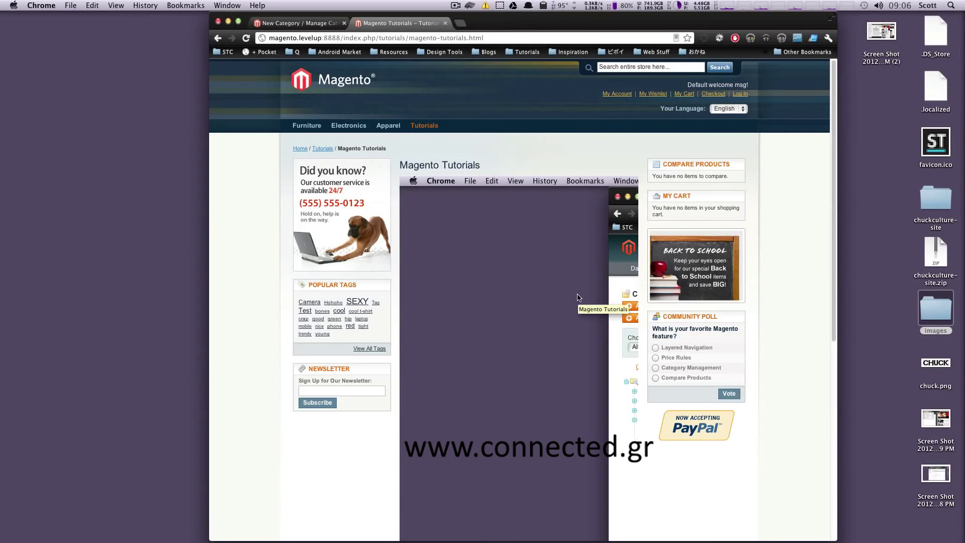
pyautogui.scroll(-5, 553, 257)
pyautogui.scroll(5, 554, 256)
pyautogui.scroll(-1, 553, 258)
pyautogui.scroll(-2, 554, 257)
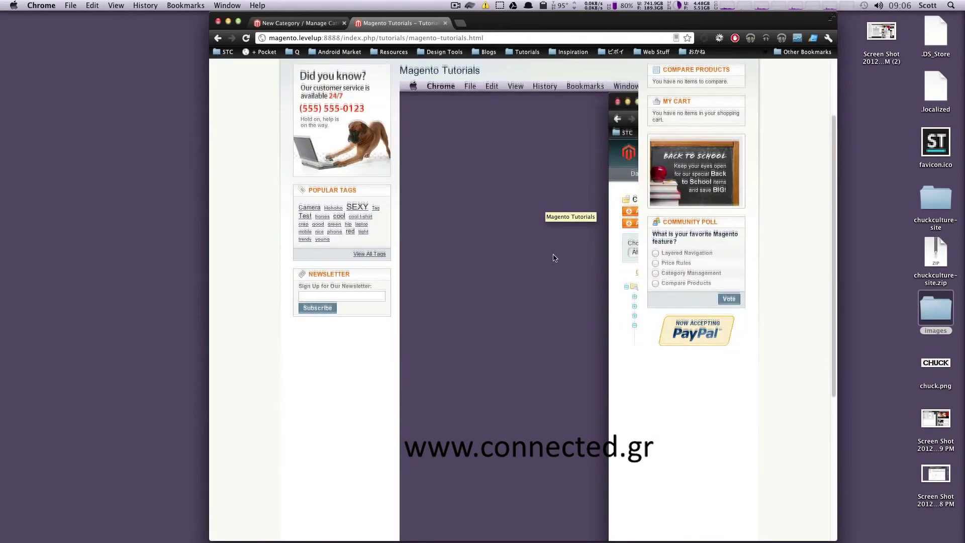
pyautogui.scroll(3, 554, 257)
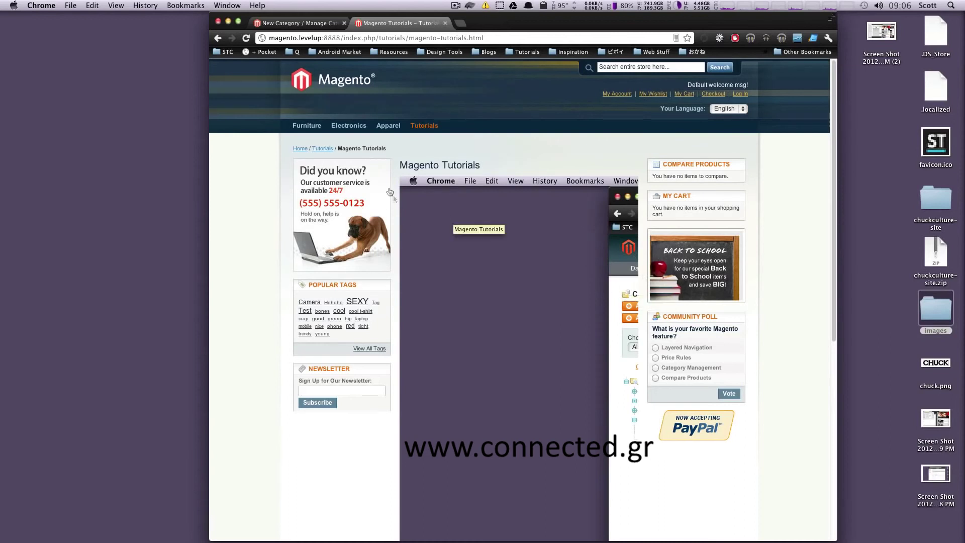
pyautogui.scroll(-7, 543, 338)
pyautogui.scroll(7, 543, 341)
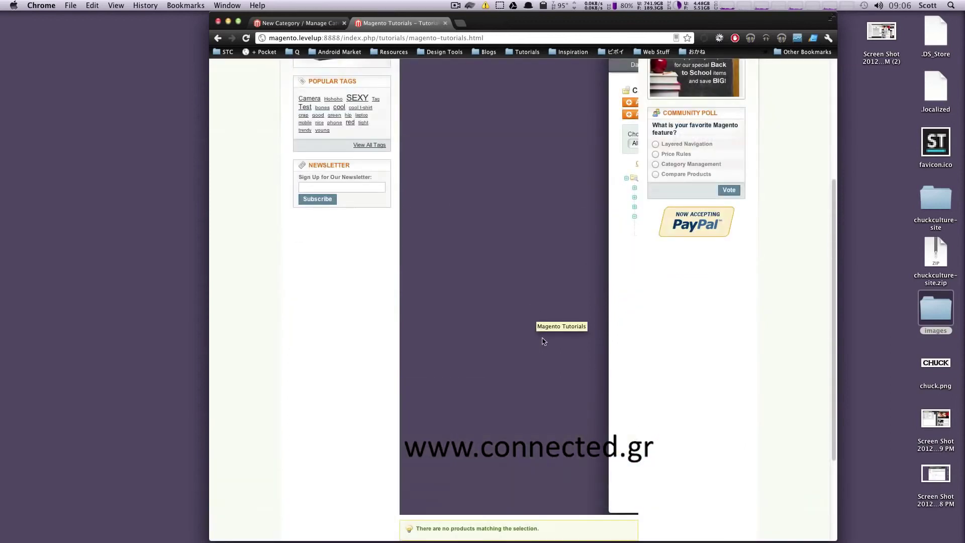